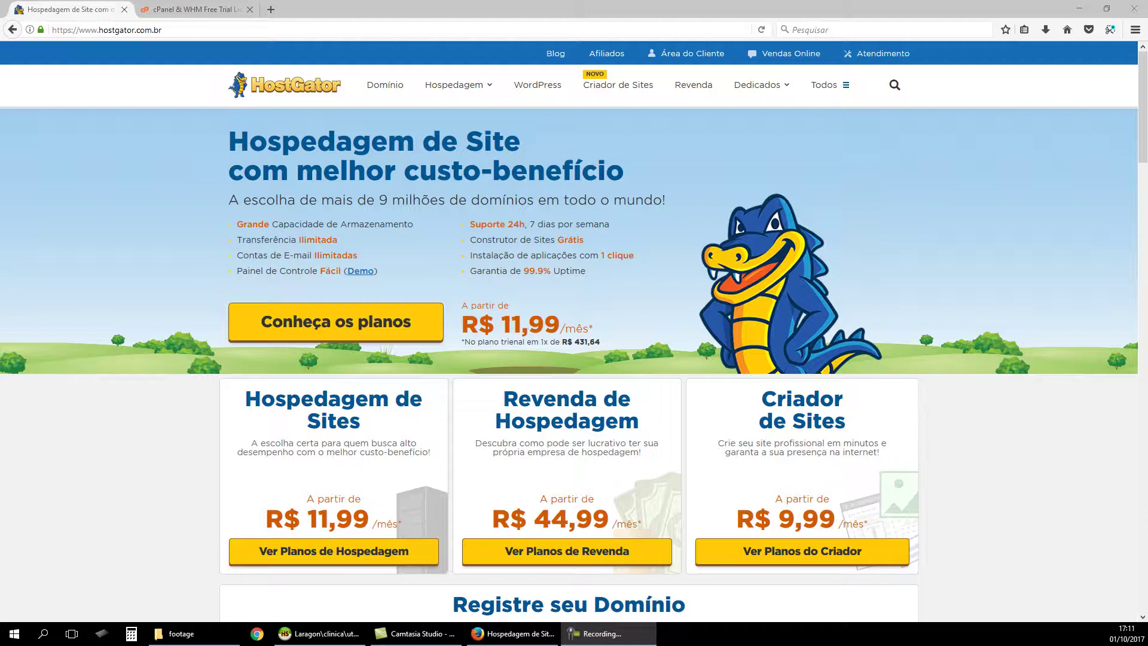
# View the home page of the cPanel website and close its browser tab
pyautogui.click(192, 9)
pyautogui.click(259, 68)
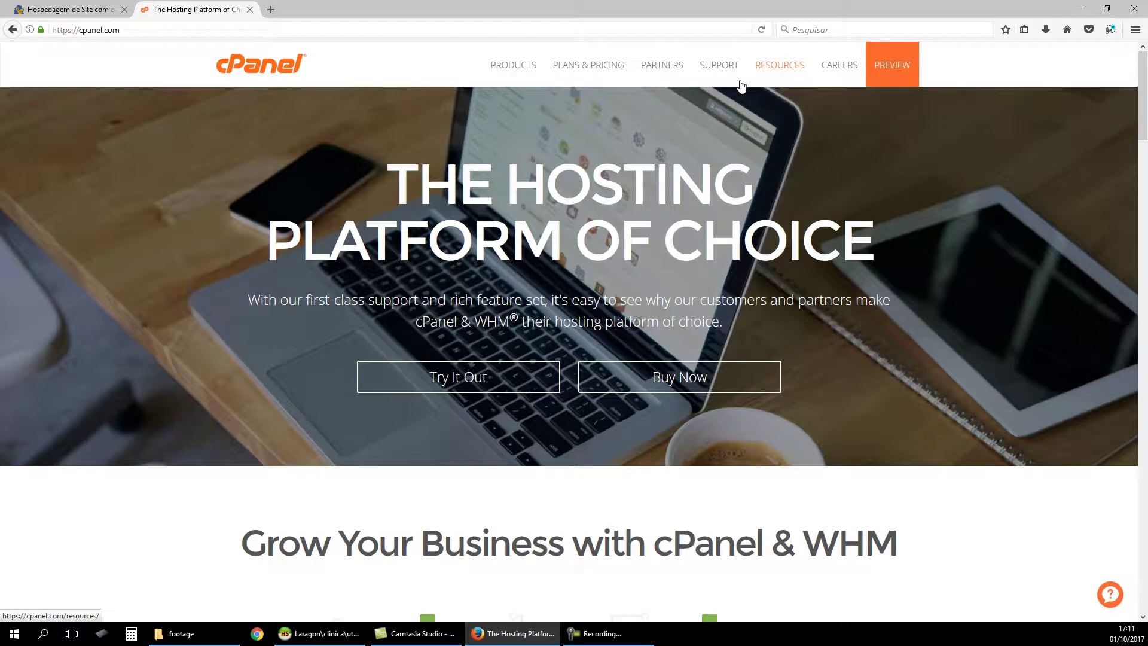
pyautogui.click(250, 10)
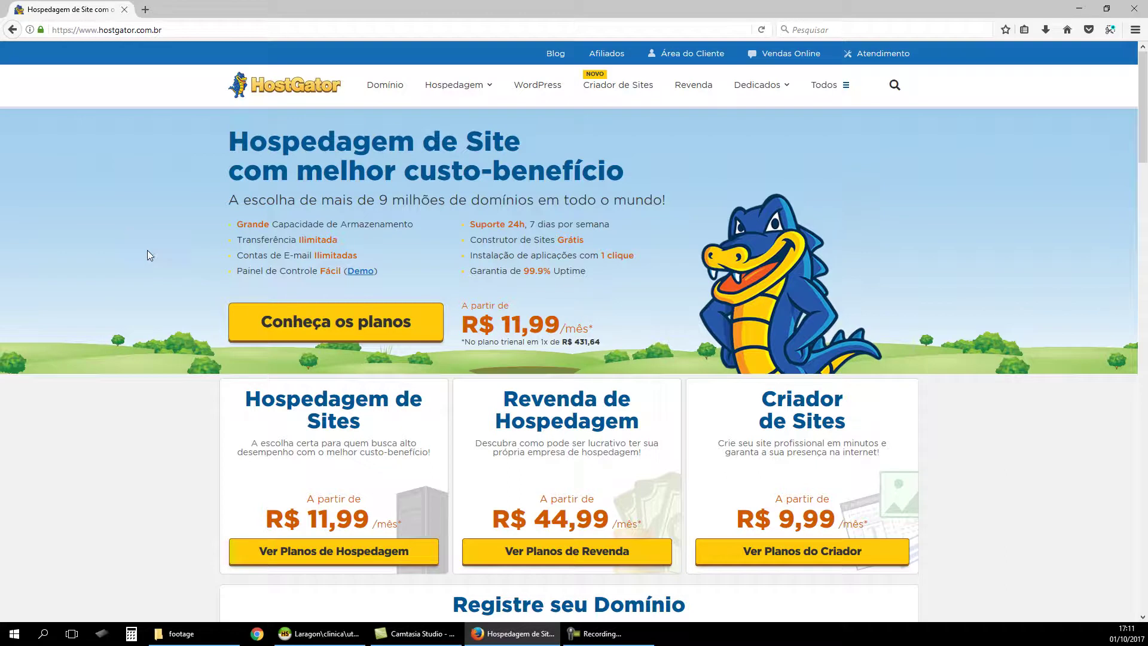
# Open the control panel demo linked on the HostGator home page and close it again
pyautogui.moveTo(239, 270); pyautogui.dragTo(339, 267)
pyautogui.click(257, 282)
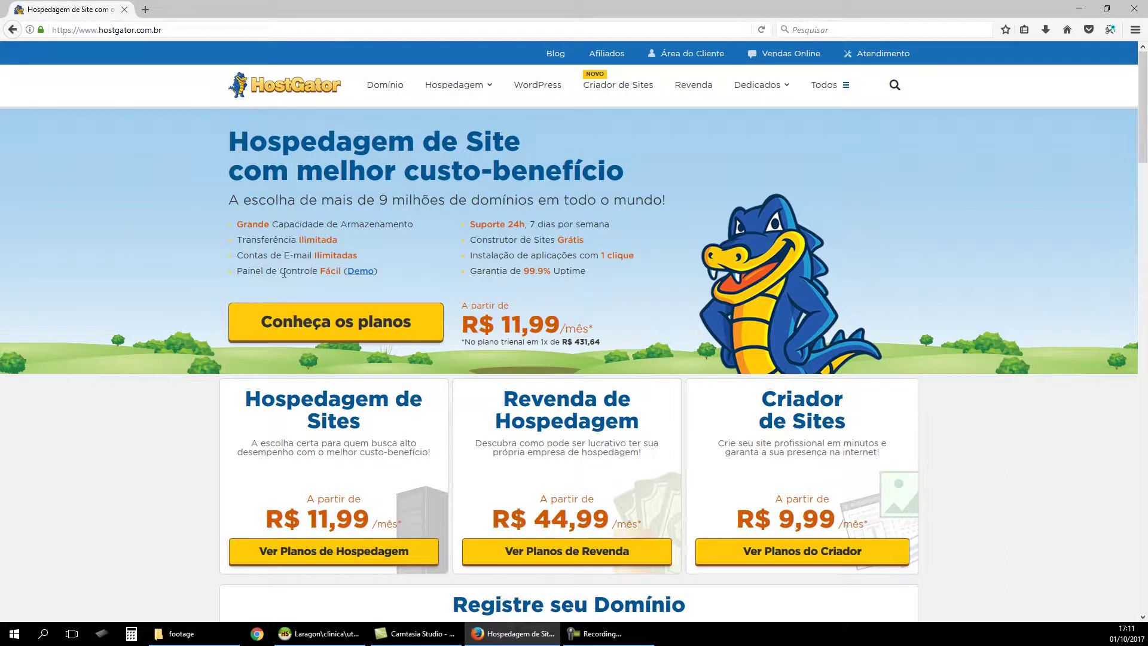
pyautogui.click(361, 272)
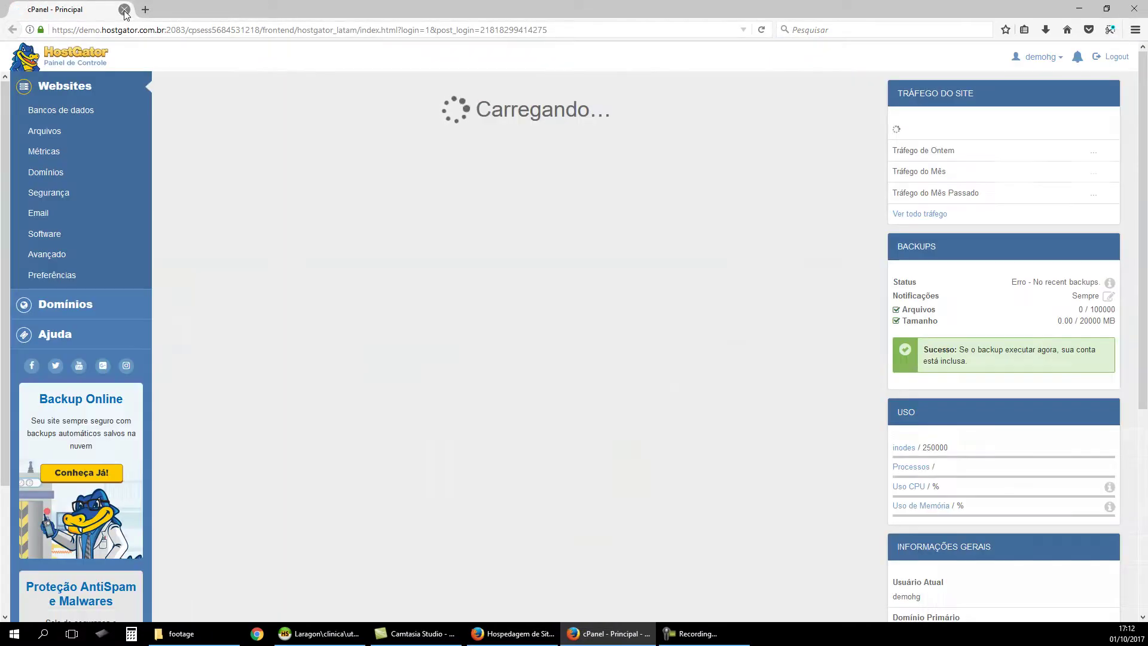
pyautogui.click(125, 10)
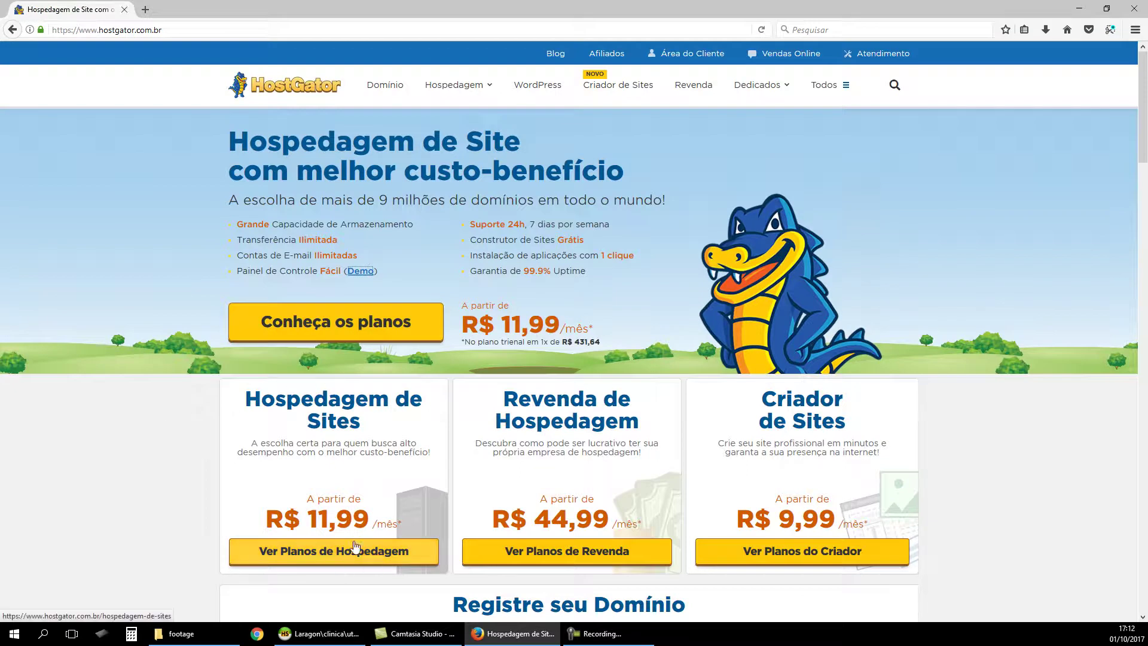
# Open the cPanel demonstration linked in the technical specifications (Especificações Técnicas) of the Hospedagem de Sites plans
pyautogui.click(321, 560)
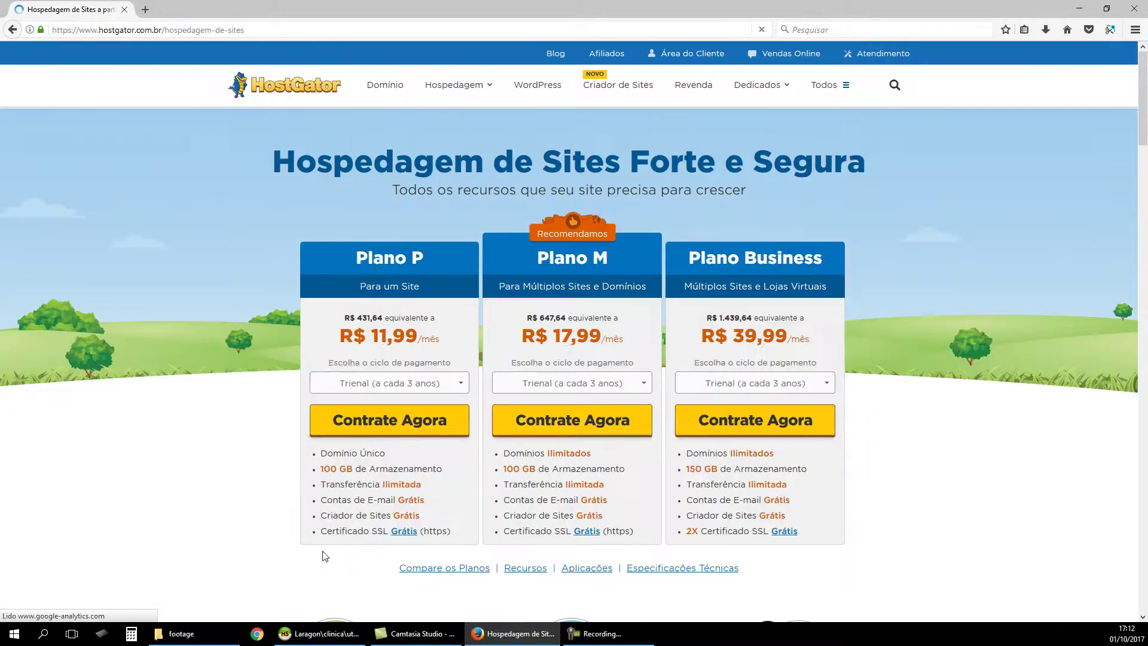
pyautogui.click(676, 570)
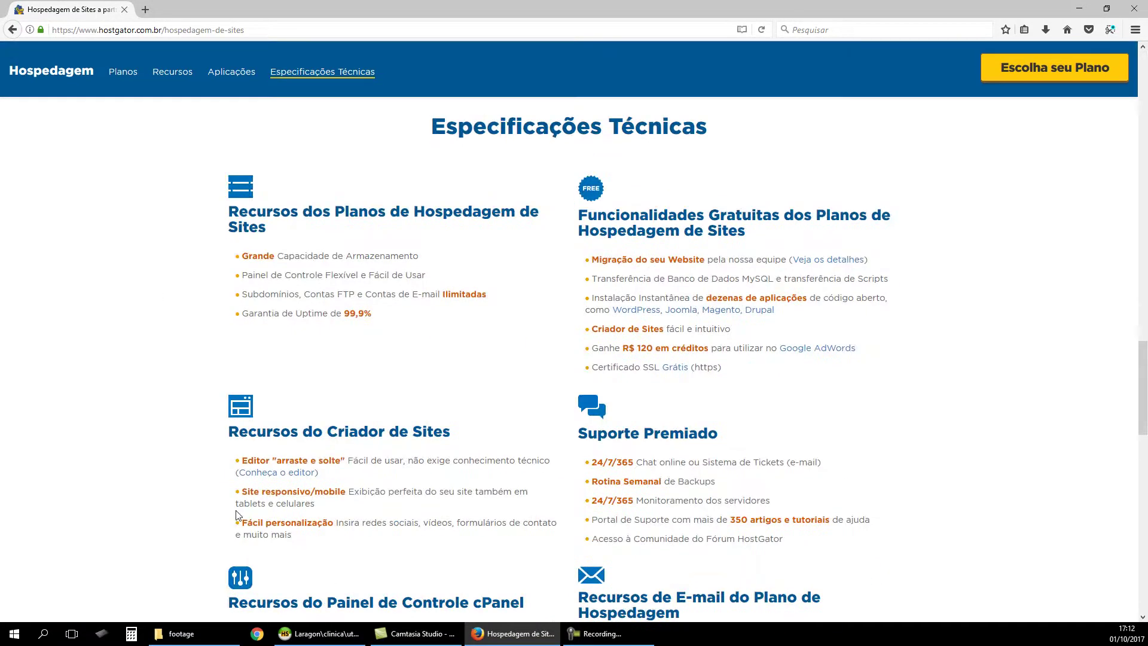
pyautogui.scroll(-3, 204, 496)
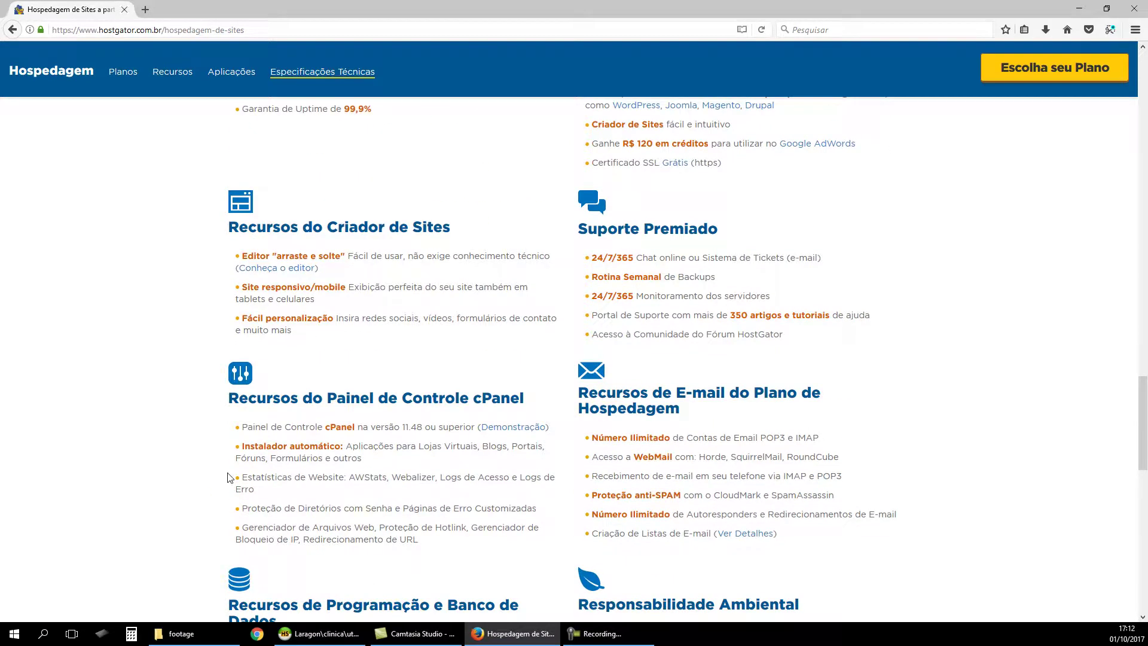
pyautogui.moveTo(246, 427); pyautogui.dragTo(327, 426)
pyautogui.click(326, 426)
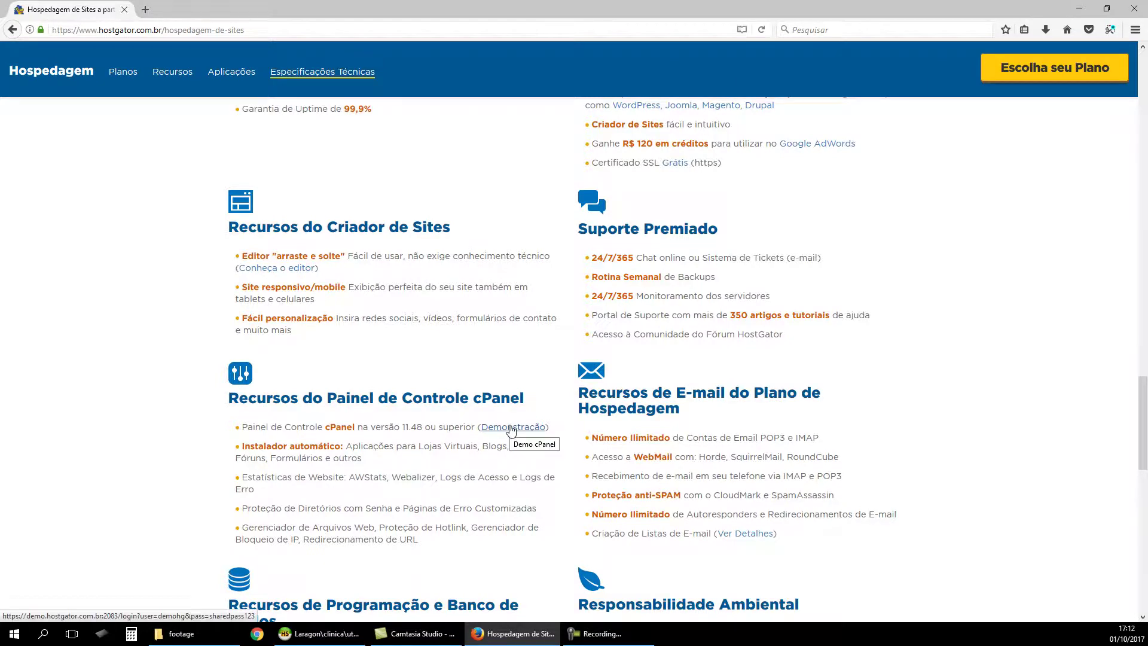
pyautogui.click(511, 428)
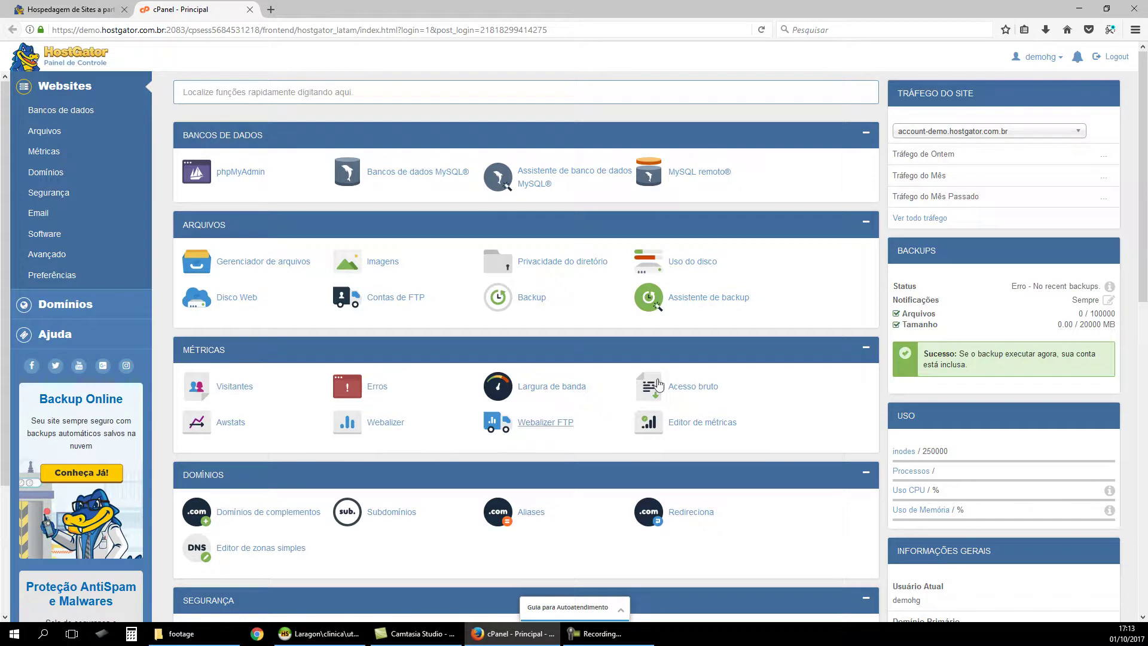
# Collapse all function groups on the cPanel main page, from Bancos de dados through Preferências
pyautogui.click(149, 89)
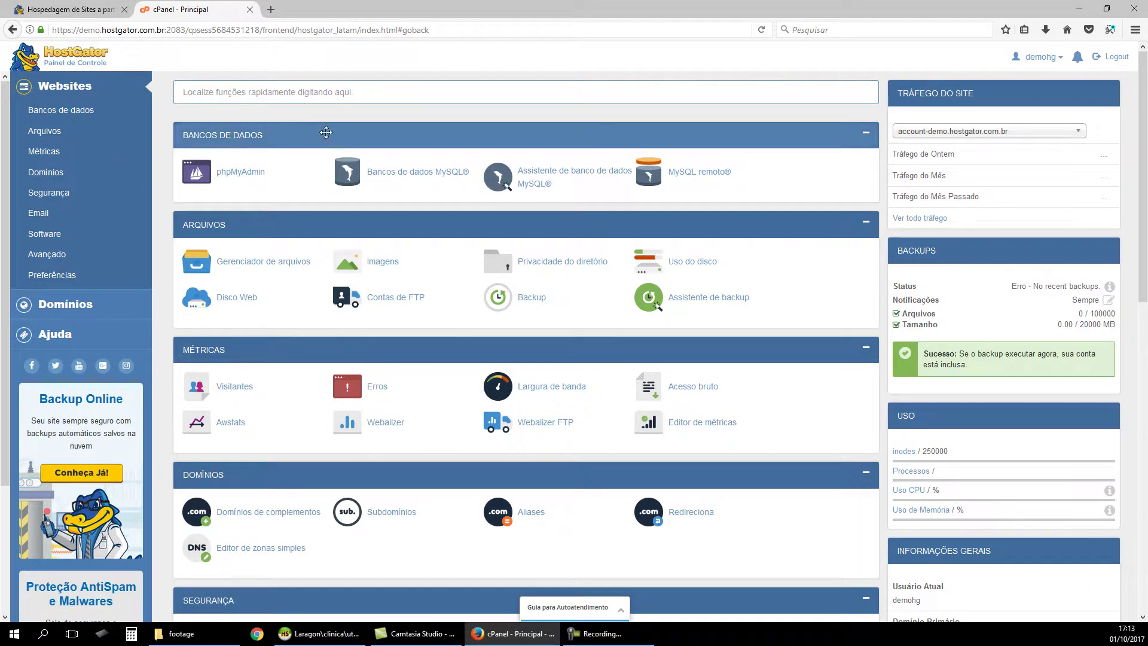
pyautogui.click(27, 89)
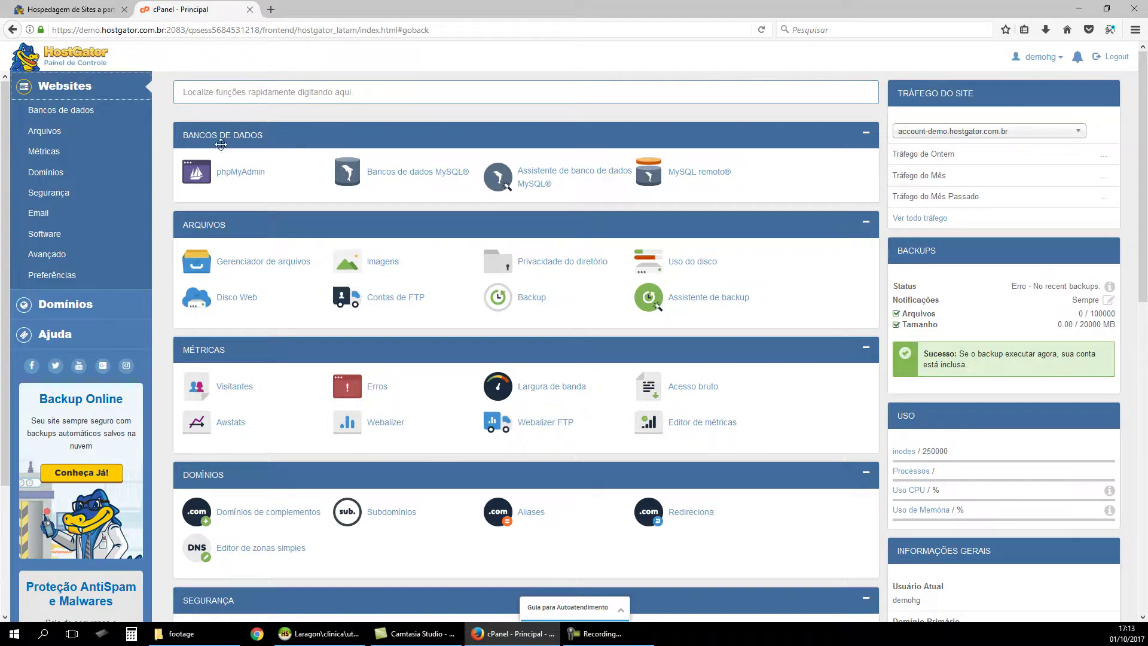
pyautogui.click(806, 149)
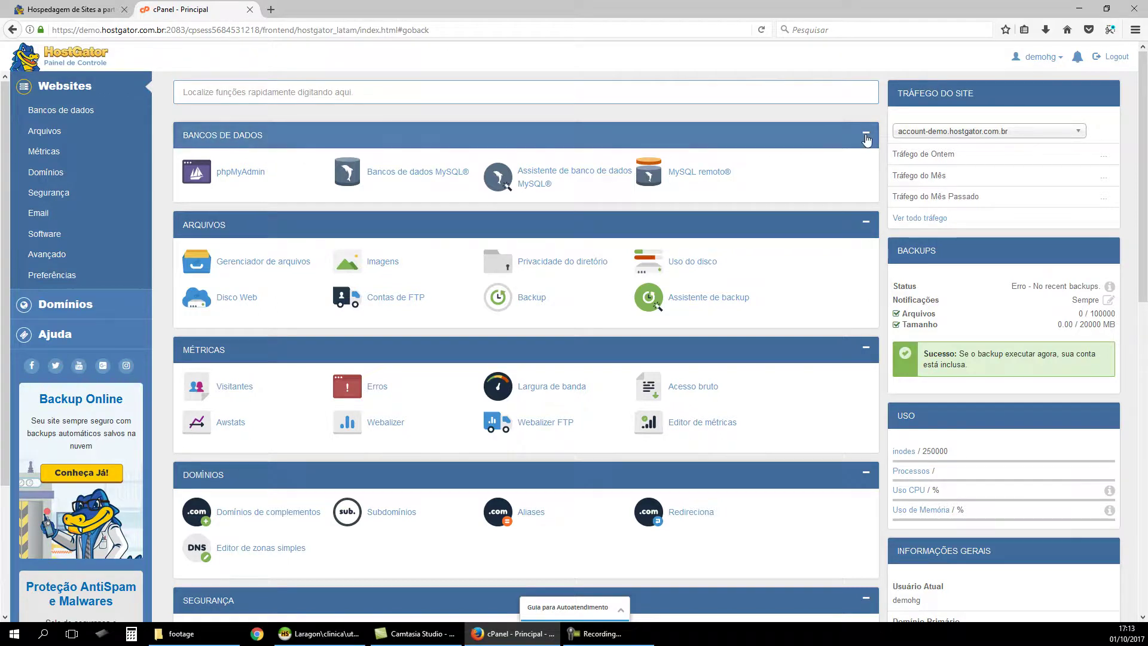
pyautogui.click(864, 171)
pyautogui.click(870, 218)
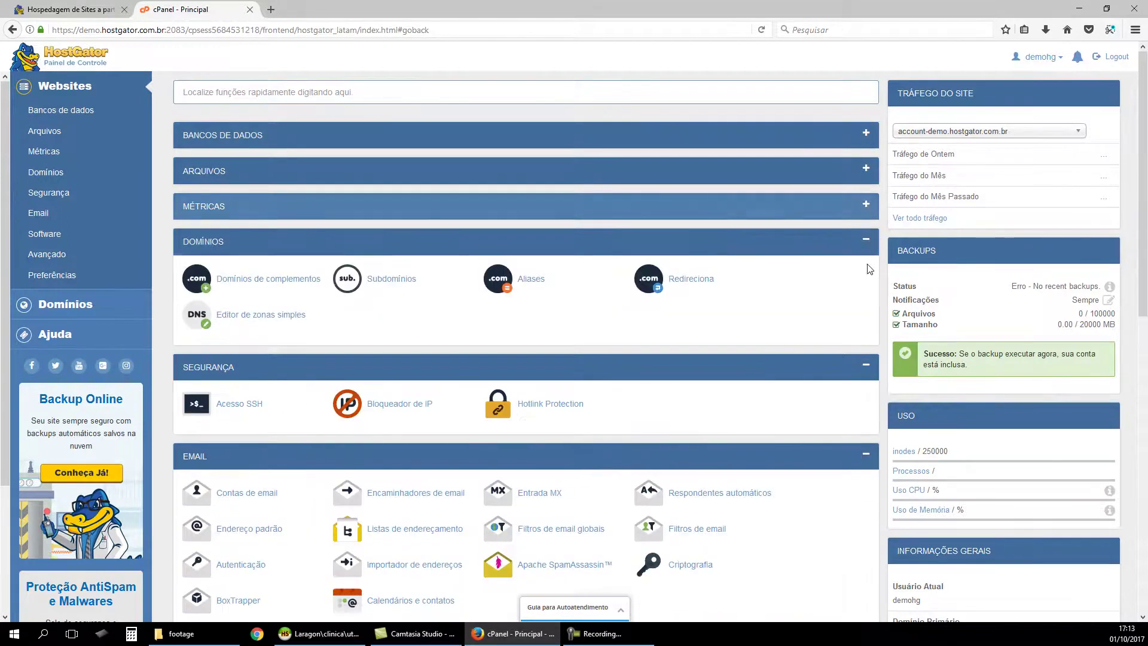
pyautogui.click(867, 246)
pyautogui.click(867, 281)
pyautogui.click(864, 323)
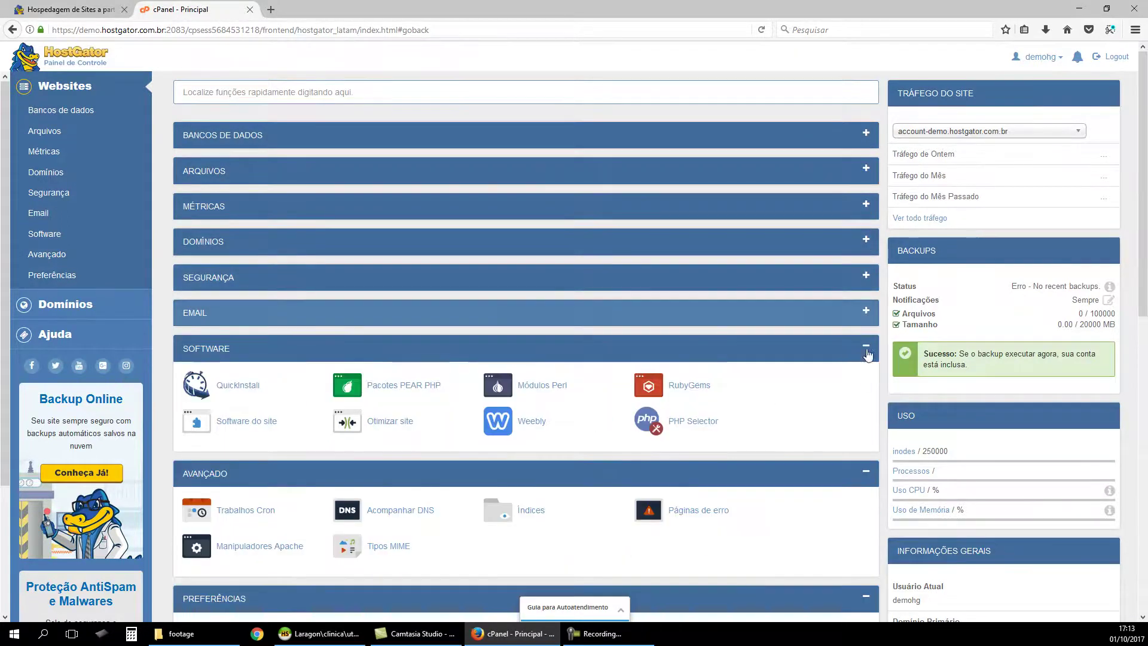
pyautogui.click(866, 350)
pyautogui.click(867, 386)
pyautogui.click(864, 422)
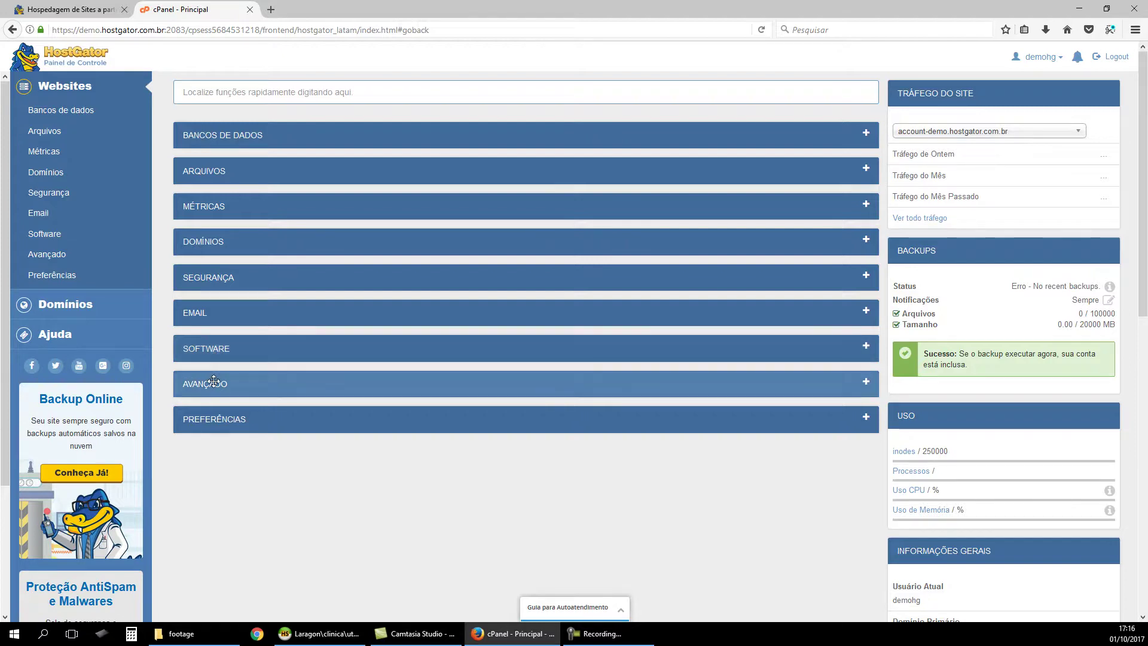
# View the functions in the Avançado group, collapse it and expand the Preferências group
pyautogui.click(866, 388)
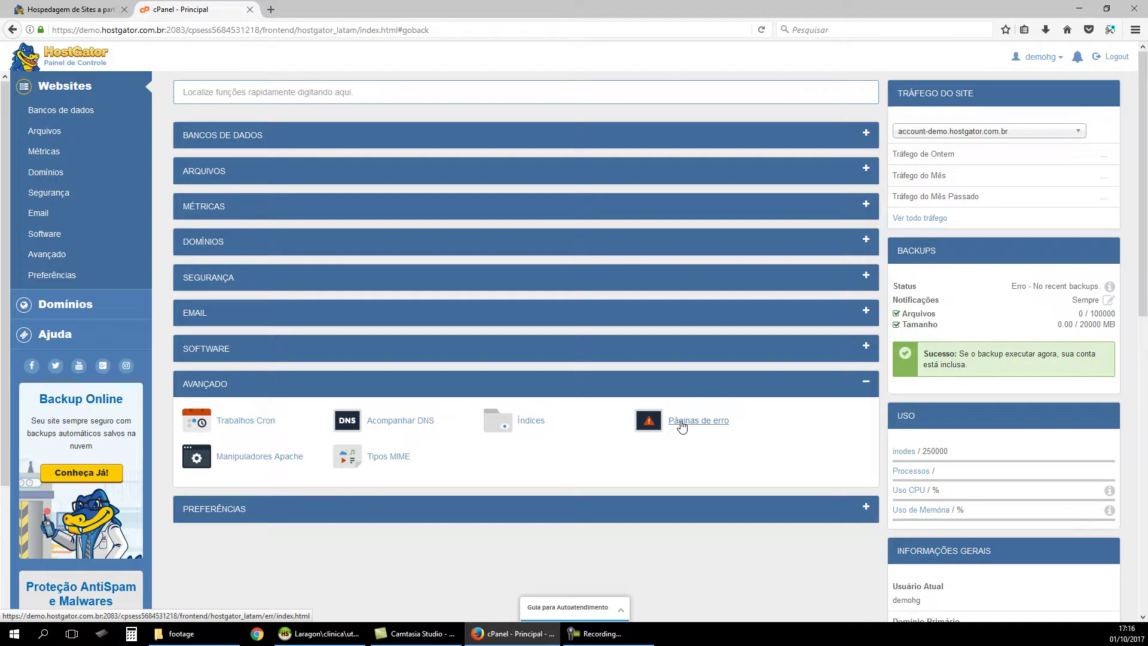
pyautogui.click(865, 383)
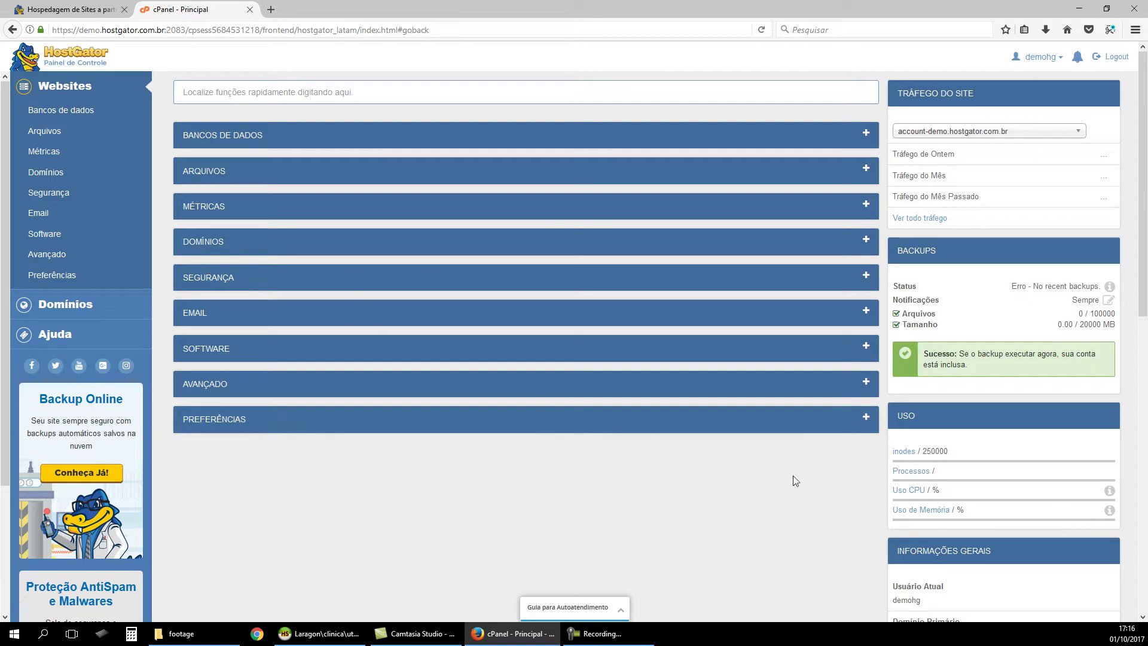
pyautogui.click(866, 419)
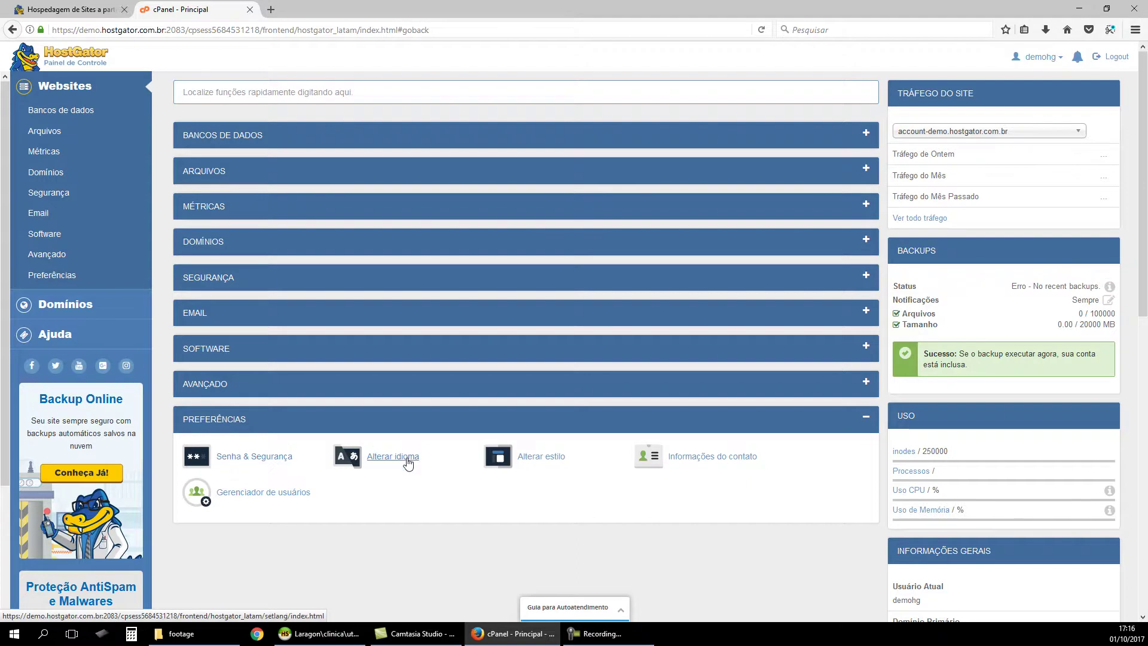
# Try to apply the X3 Hostgator Theme under Alterar estilo and return to the cPanel main page
pyautogui.click(538, 462)
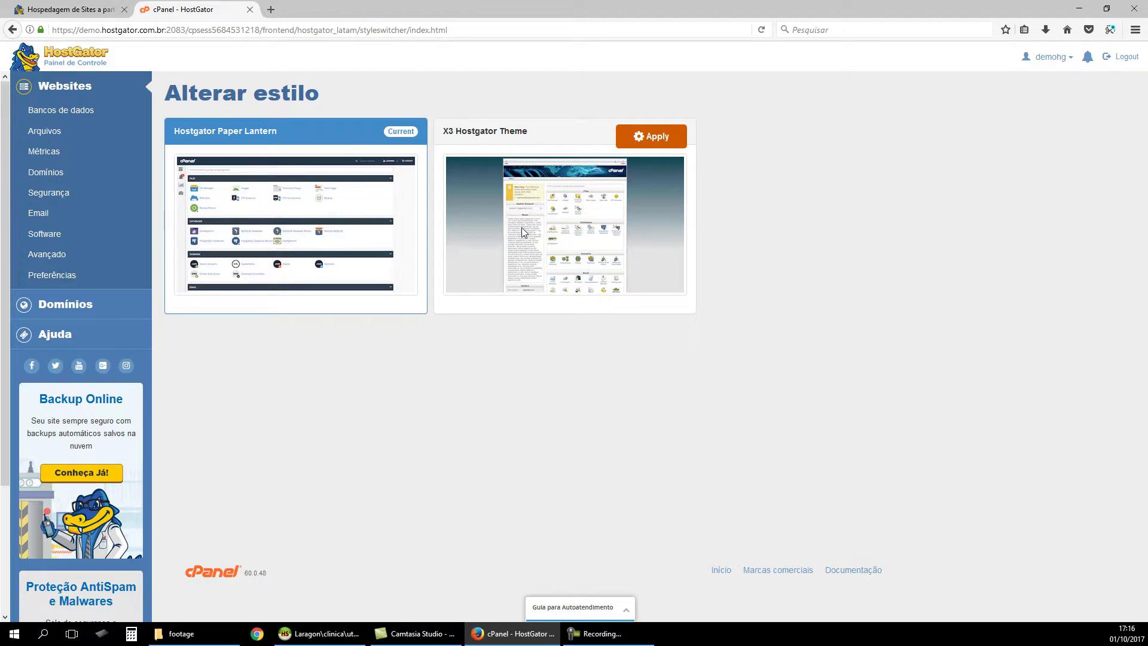
pyautogui.click(648, 136)
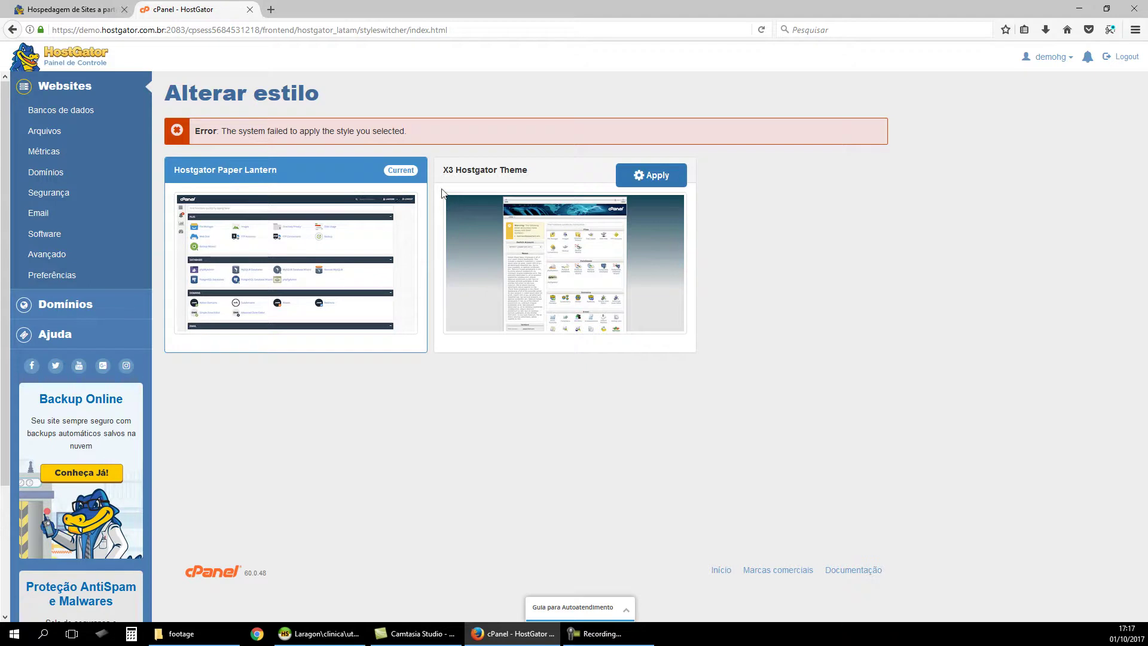
pyautogui.click(669, 180)
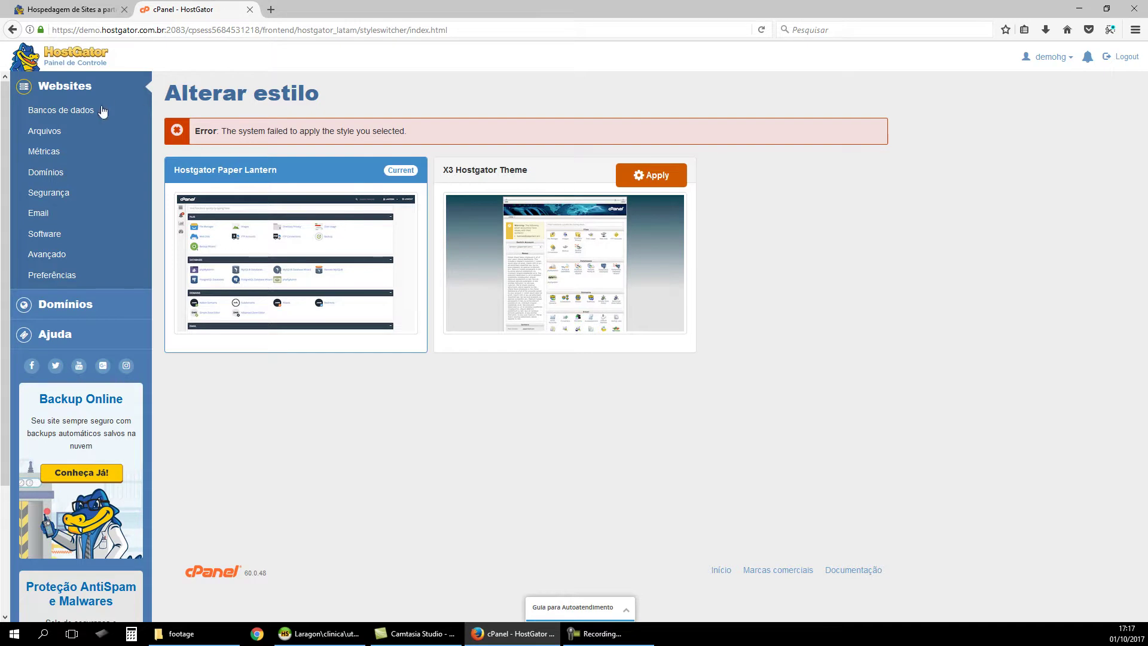
pyautogui.click(10, 37)
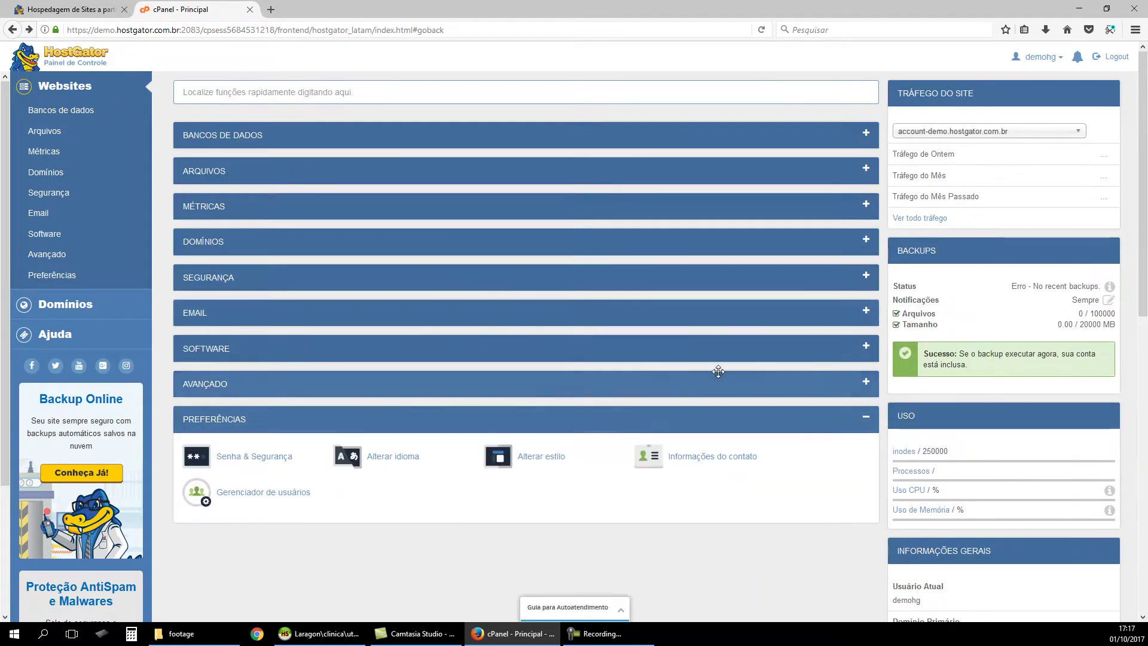
# Expand the remaining collapsed function groups, from Avançado back up to Bancos de dados, and look over the full page
pyautogui.click(862, 383)
pyautogui.click(866, 347)
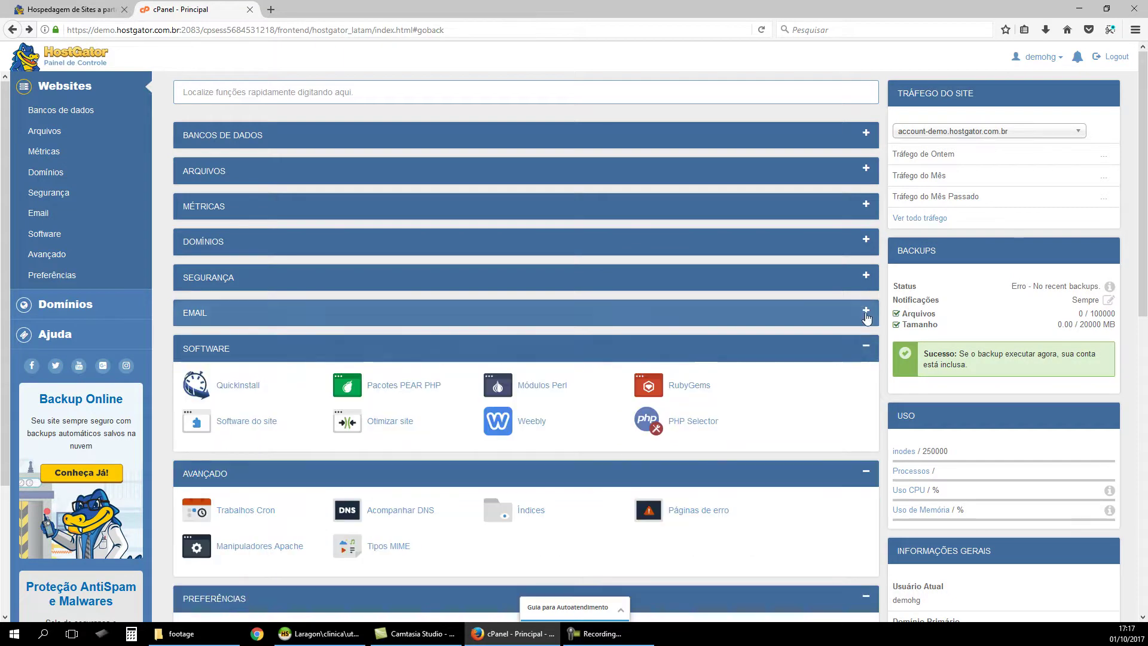
pyautogui.click(866, 310)
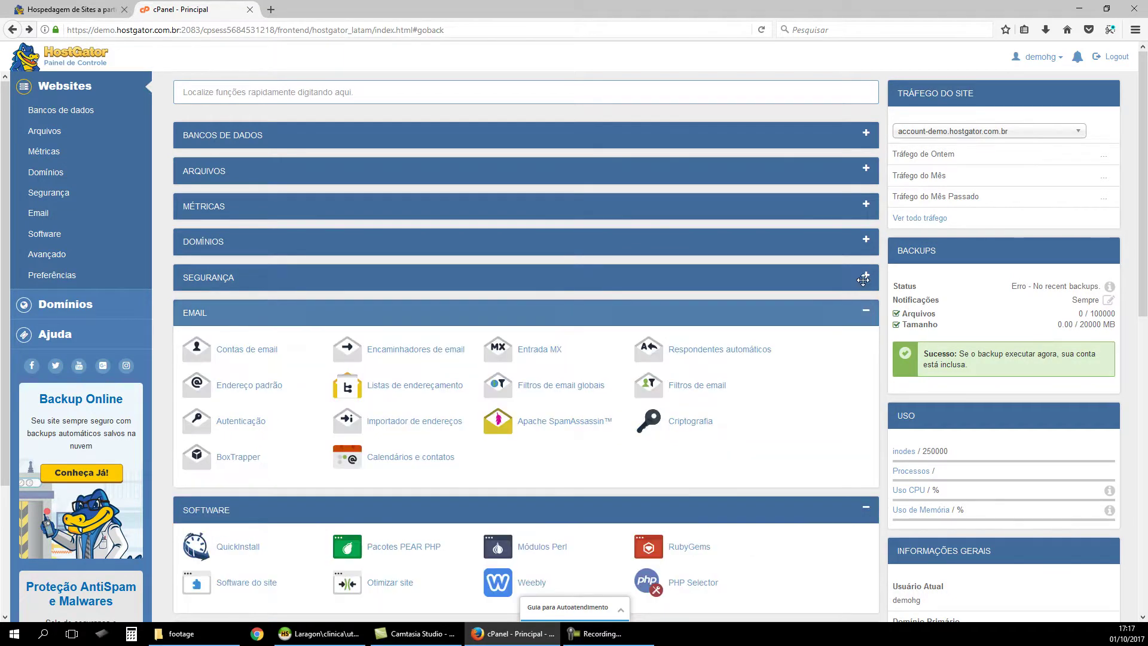
pyautogui.click(866, 269)
pyautogui.click(866, 240)
pyautogui.click(866, 206)
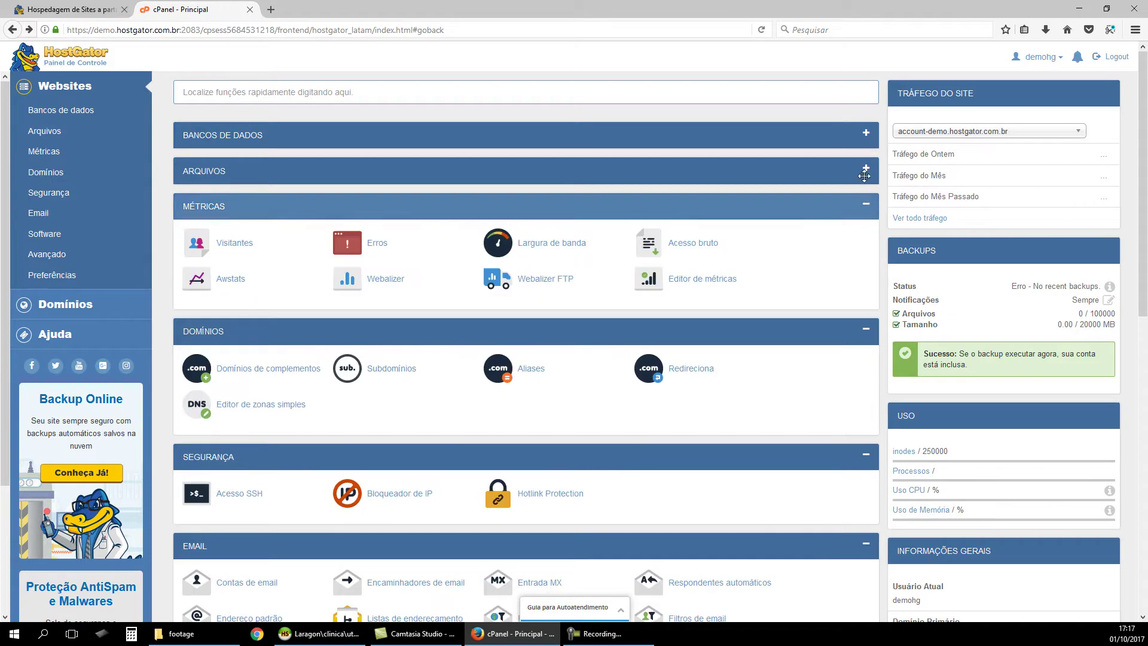
pyautogui.click(866, 170)
pyautogui.click(866, 134)
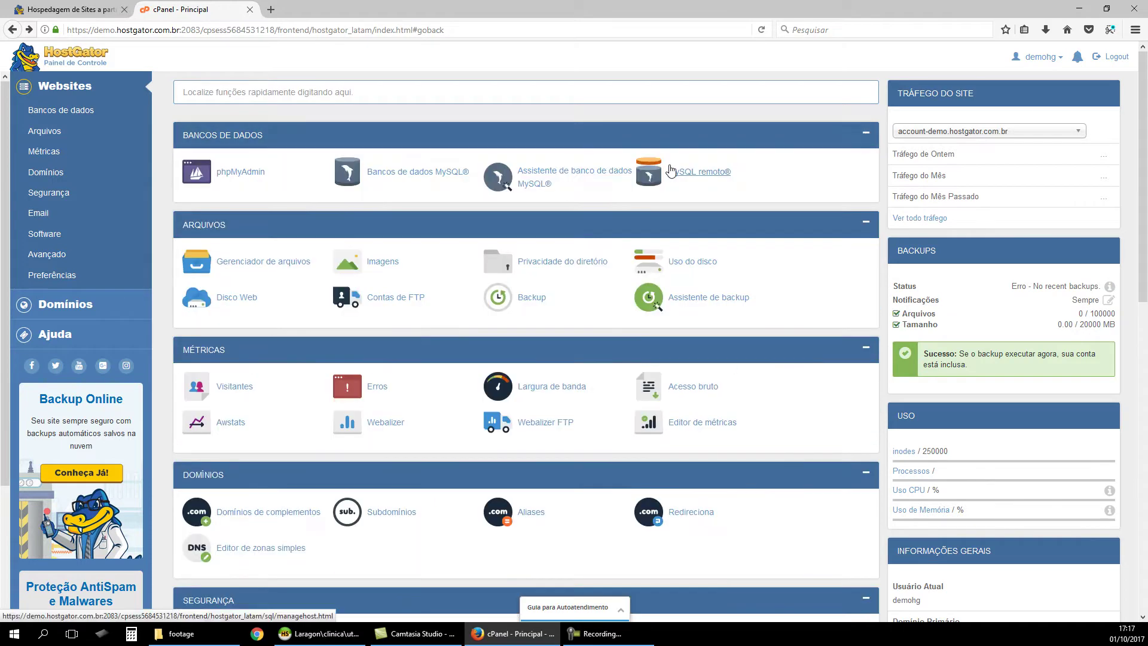
pyautogui.scroll(-15, 626, 279)
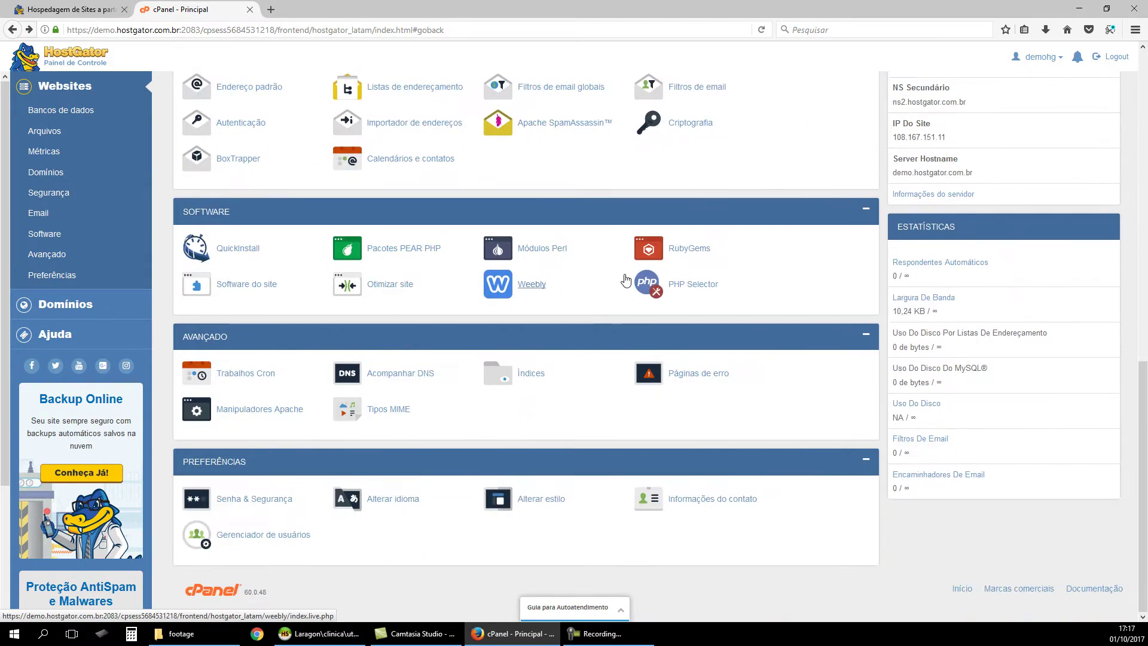
pyautogui.scroll(15, 625, 279)
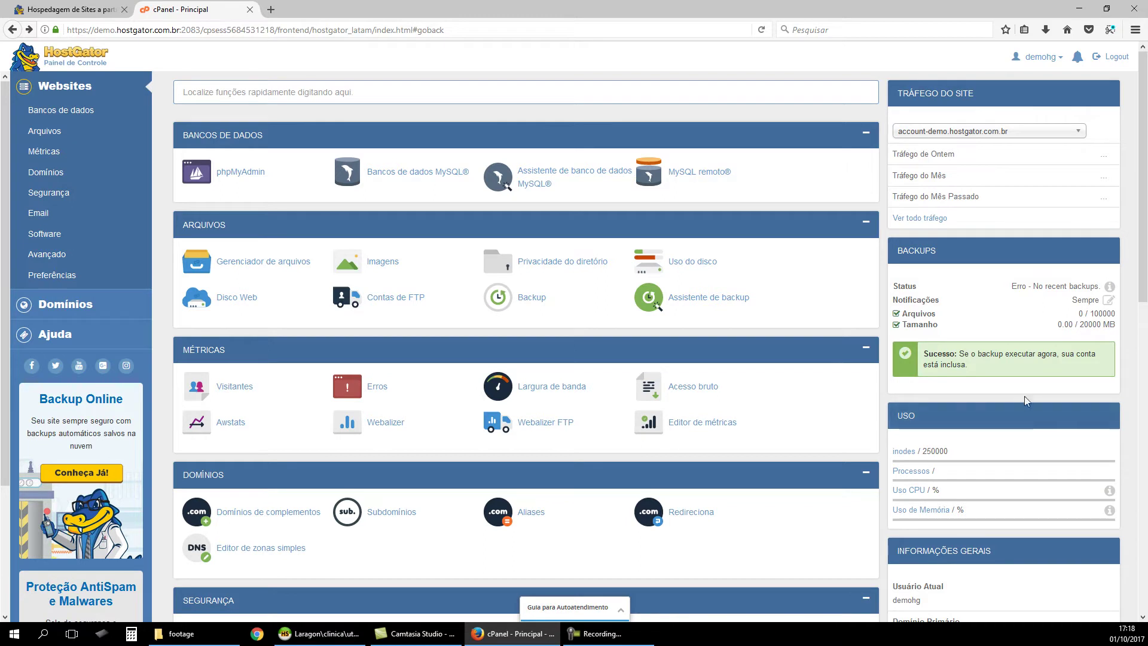
# Examine the account's general information, including the primary and secondary name servers and site IP, and its usage statistics
pyautogui.scroll(-2, 1036, 419)
pyautogui.scroll(-3, 1036, 419)
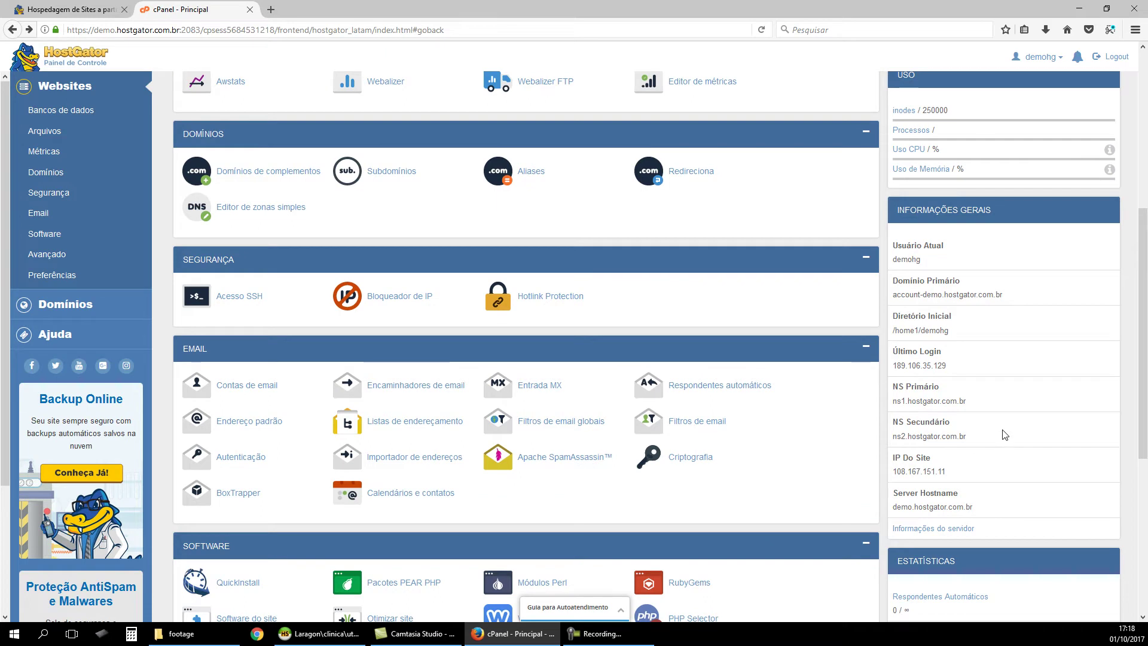
pyautogui.moveTo(968, 401); pyautogui.dragTo(902, 405)
pyautogui.moveTo(978, 437); pyautogui.dragTo(894, 437)
pyautogui.moveTo(952, 473); pyautogui.dragTo(901, 473)
pyautogui.scroll(-5, 987, 517)
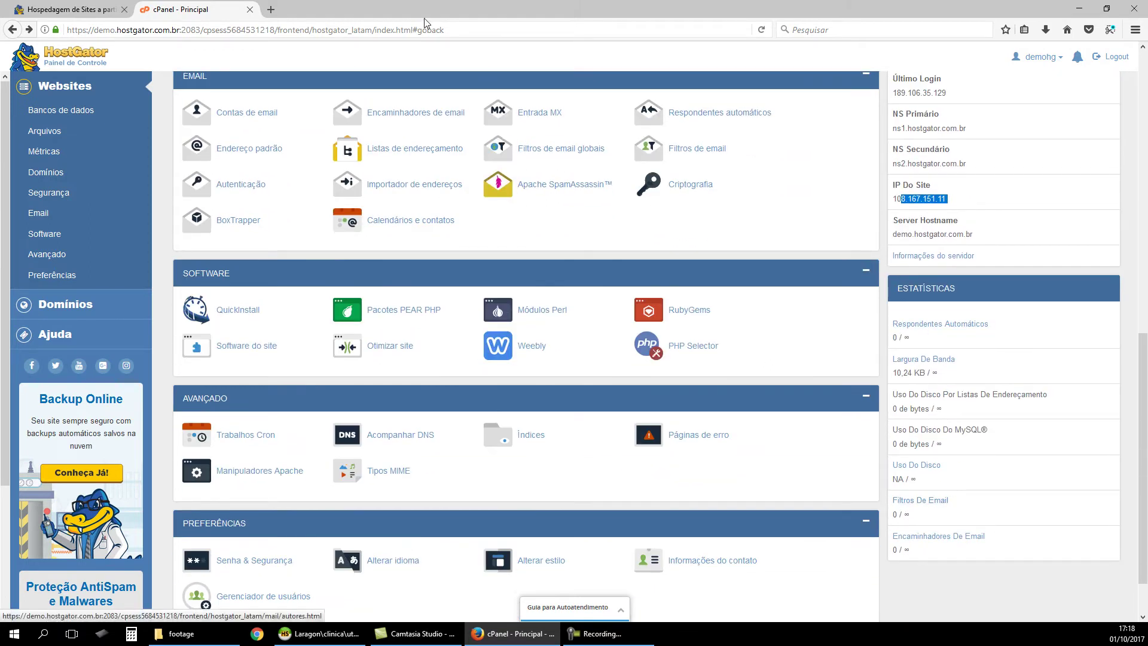
pyautogui.scroll(-1, 1007, 479)
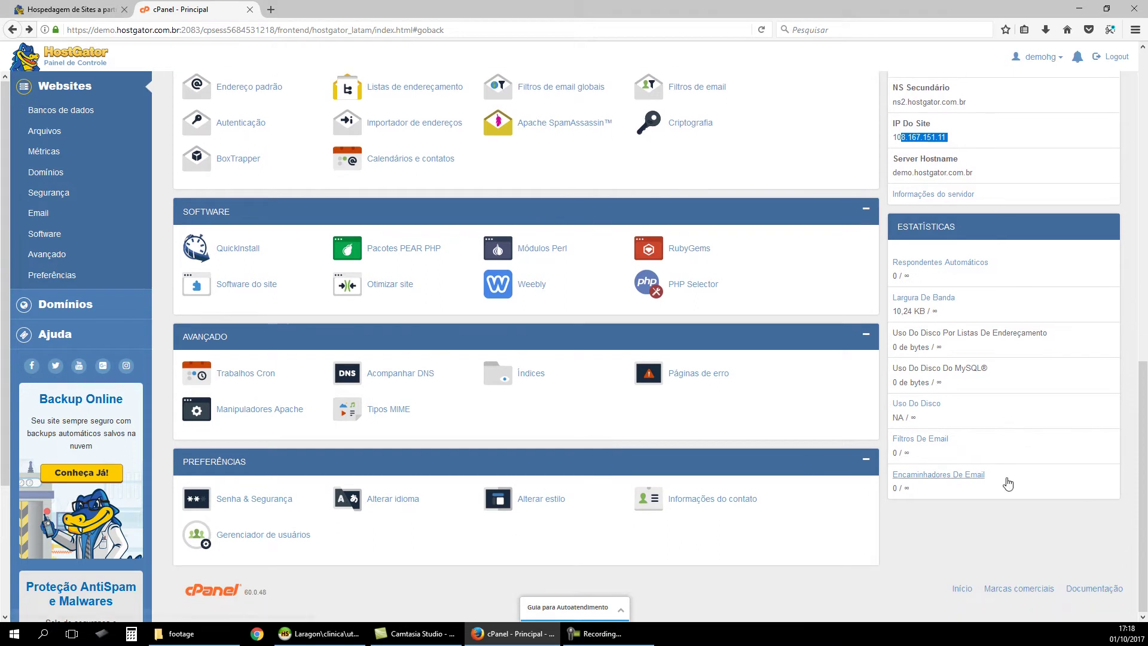
pyautogui.scroll(12, 1008, 484)
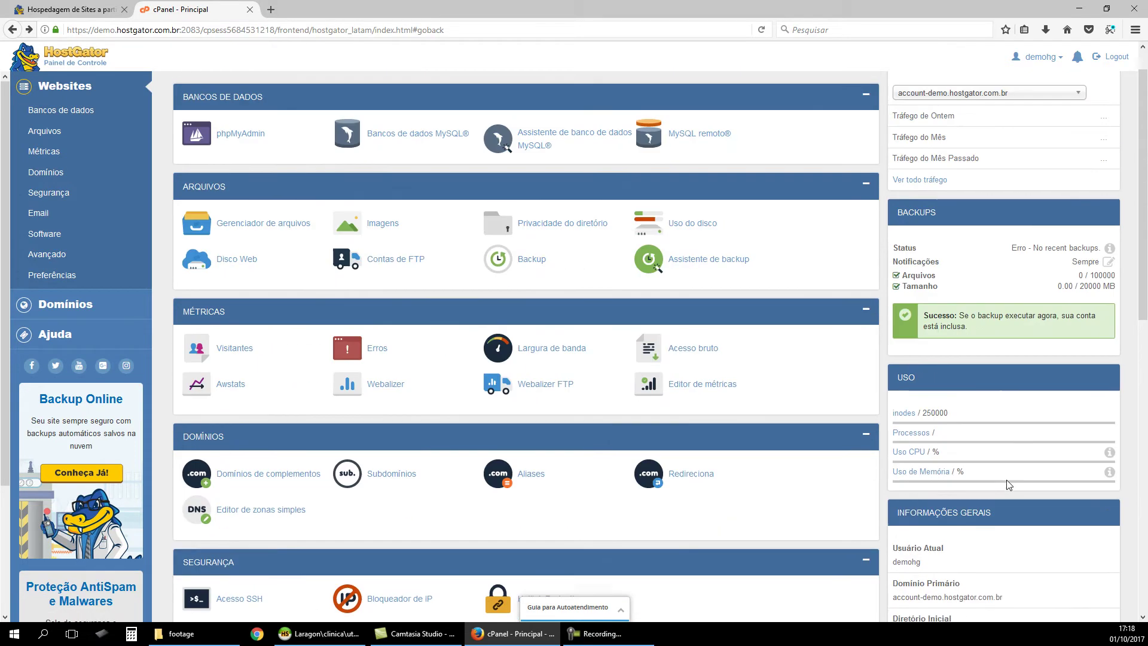